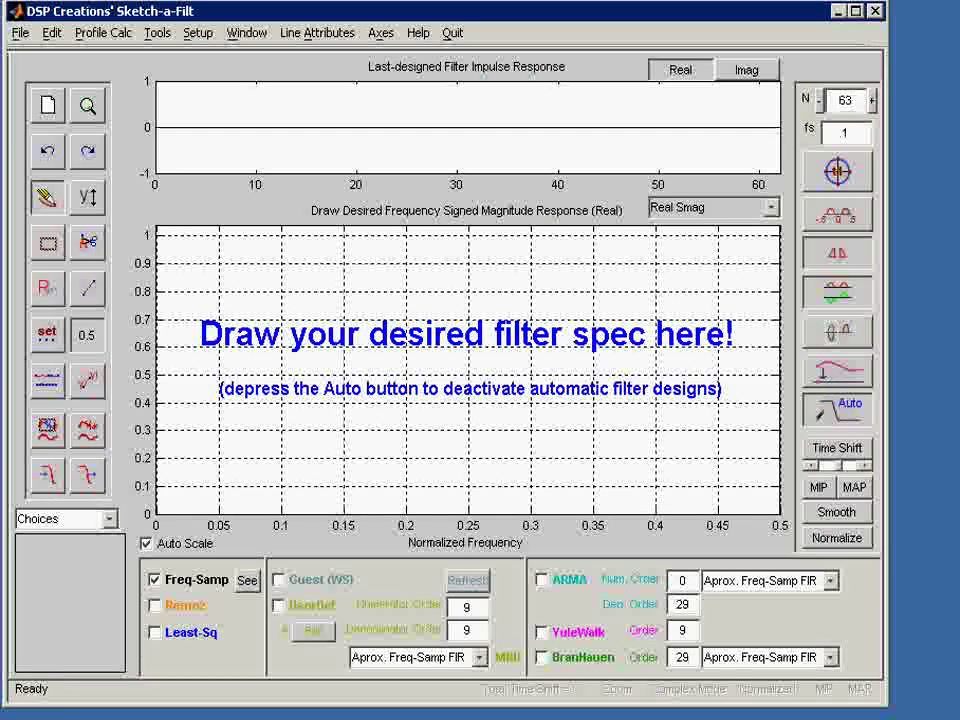
# Specify a 23-tap LPF with upper band edge nu2 = 0.2, plotted as abs Gain (Linear)
pyautogui.doubleClick(838, 100)
pyautogui.write('23')
pyautogui.click(81, 519)
pyautogui.scroll(3, 84, 280)
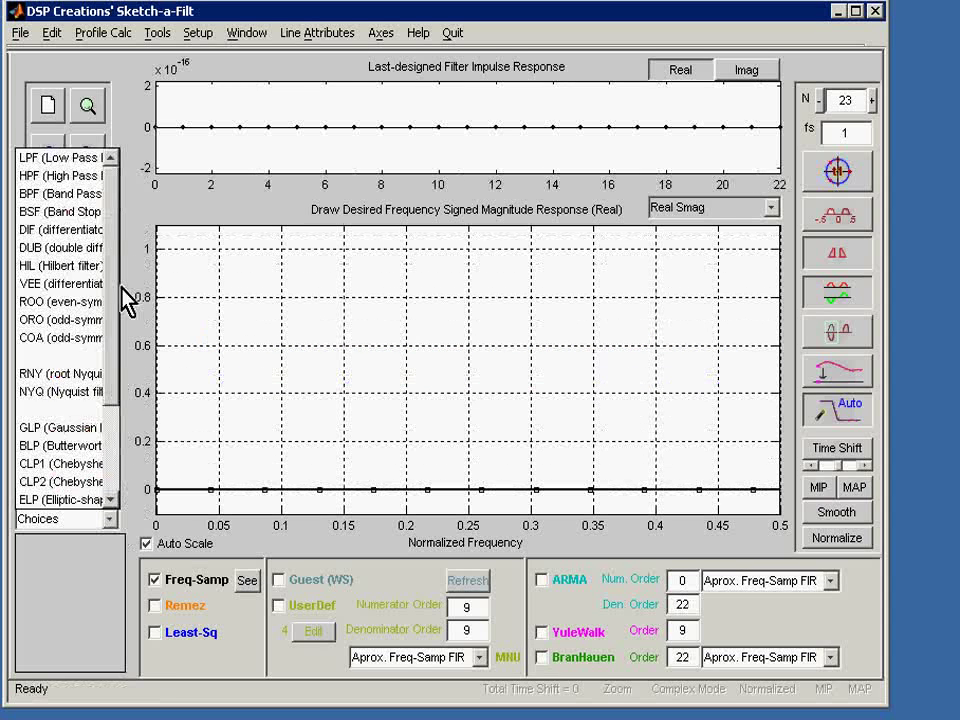
pyautogui.click(69, 160)
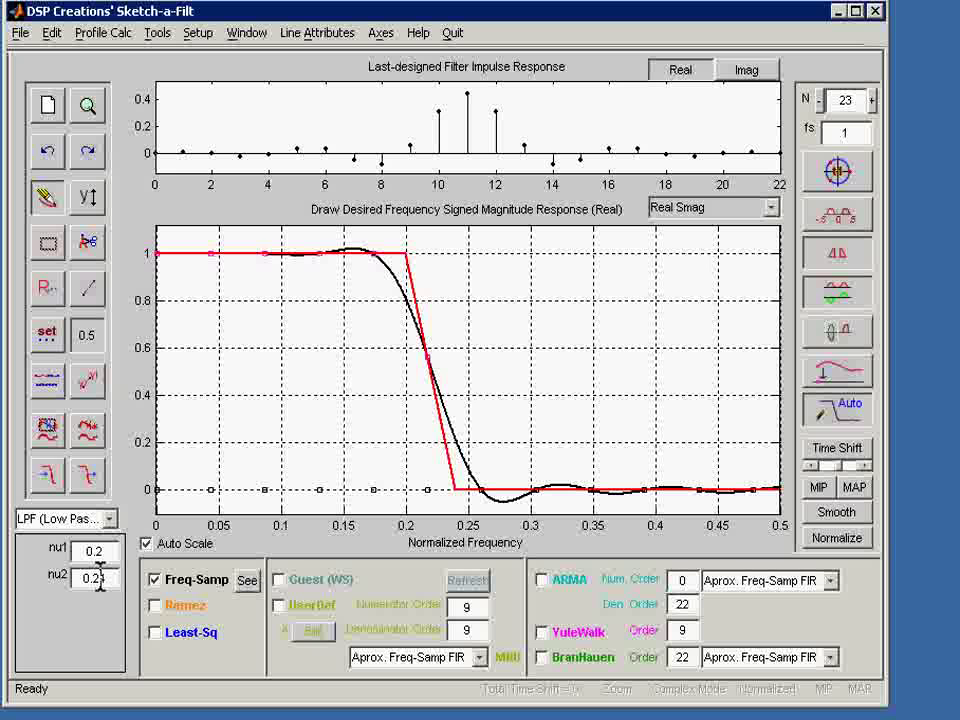
pyautogui.press('Return')
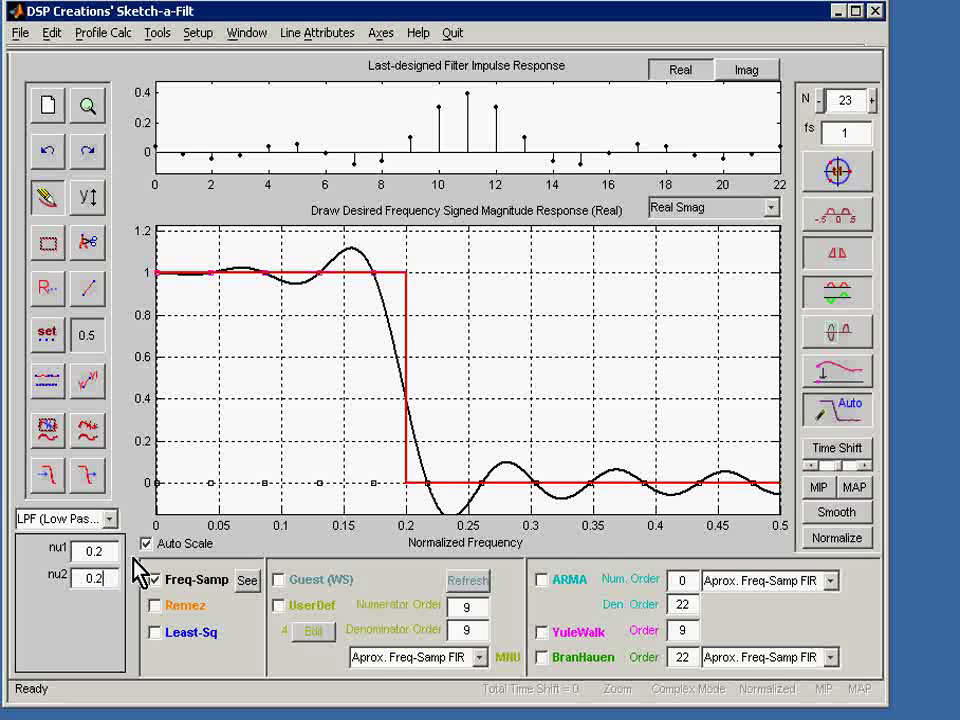
pyautogui.click(774, 209)
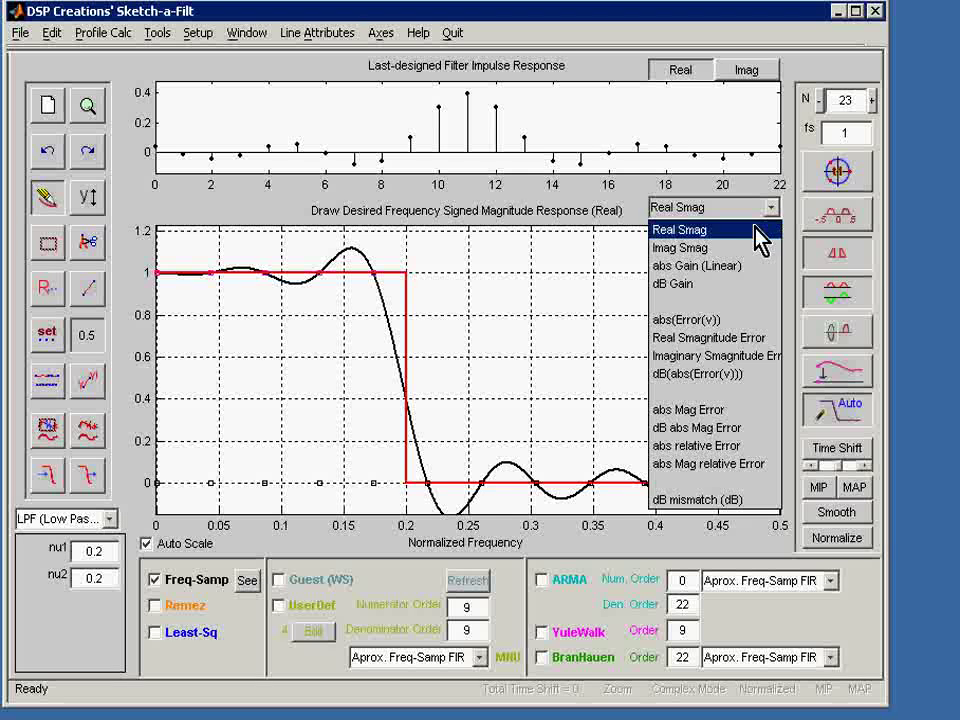
pyautogui.click(740, 266)
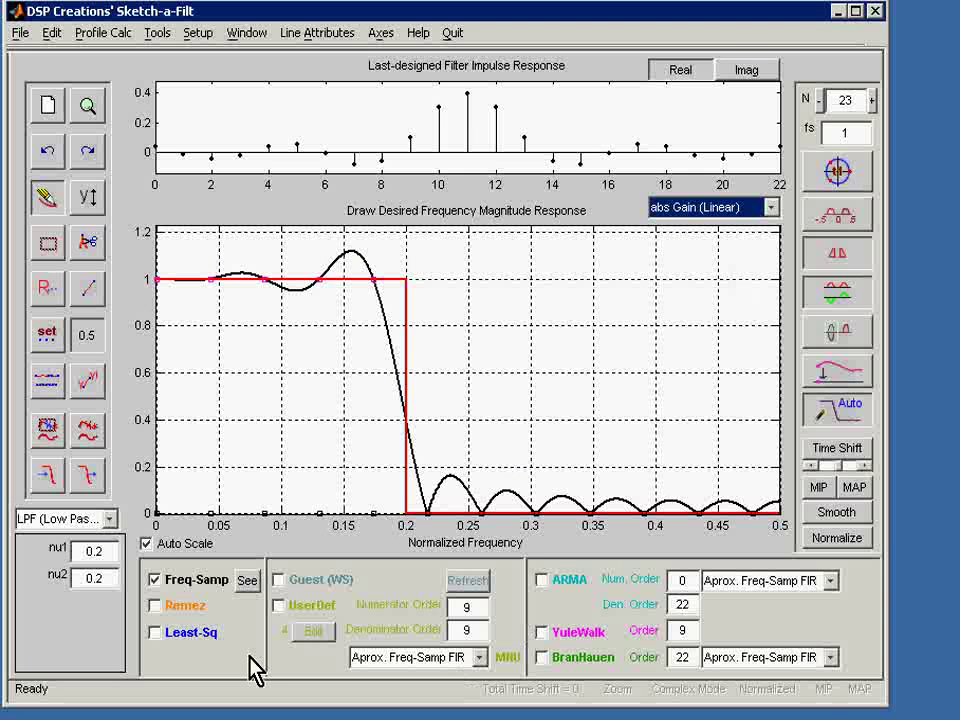
# Switch the design method from Freq-Samp to Least-Sq
pyautogui.click(154, 581)
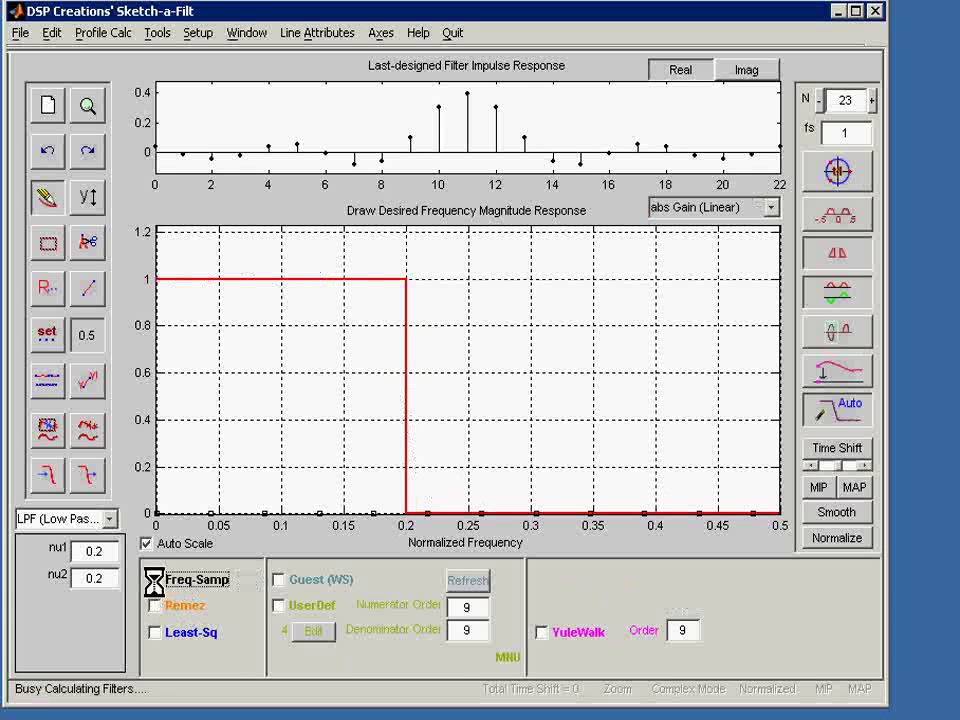
pyautogui.click(154, 633)
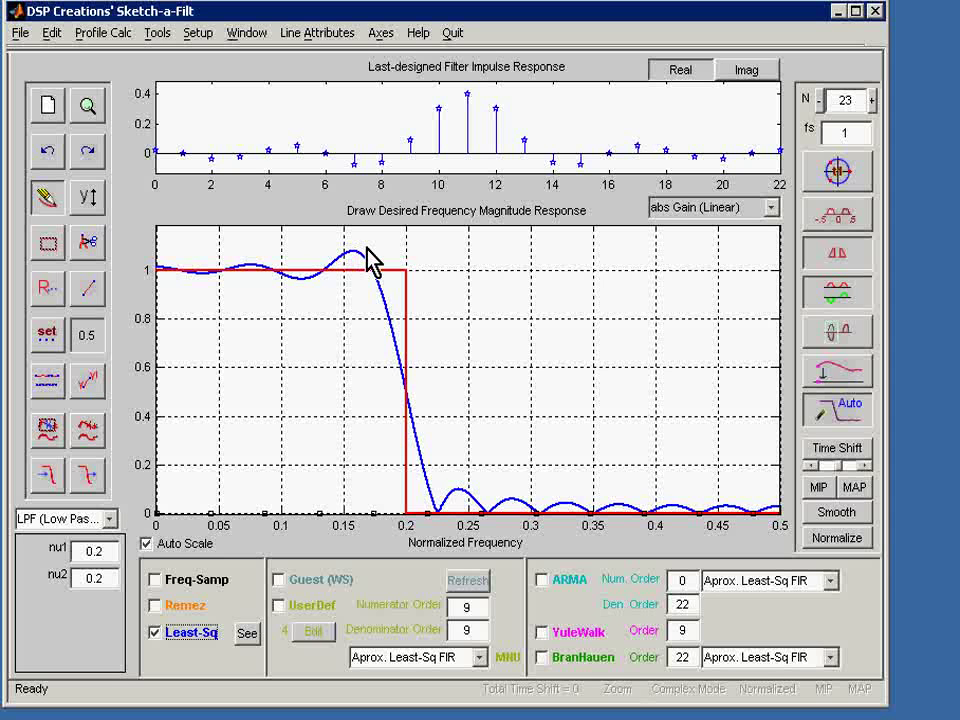
# Set the UserDef design to '8 :: Windowing (Kaiser or Chebyshev)' and enable it
pyautogui.rightClick(313, 648)
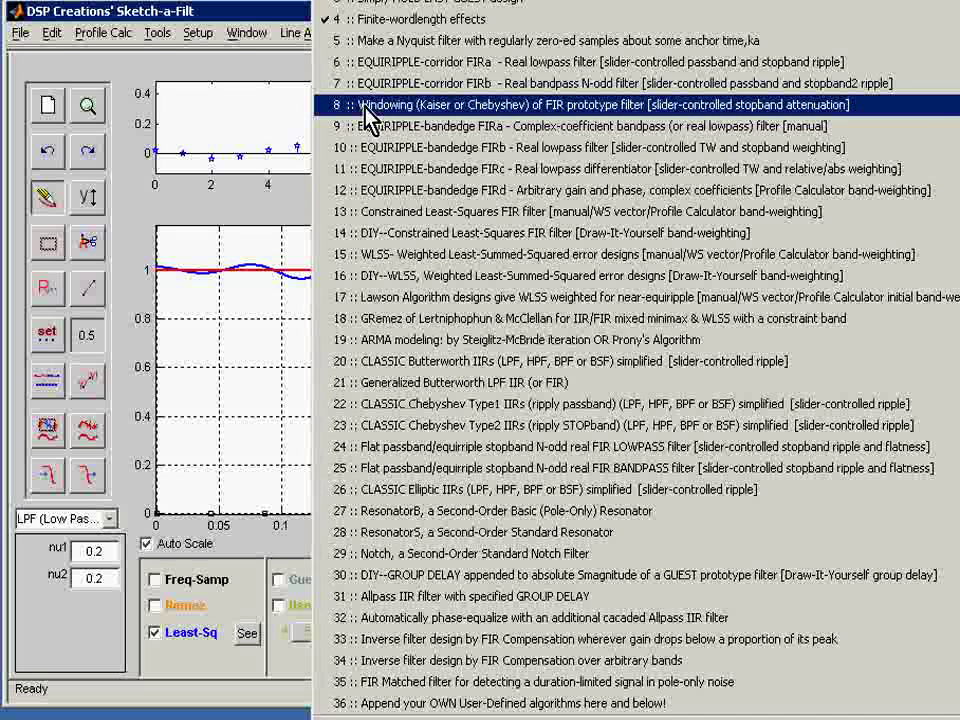
pyautogui.click(365, 107)
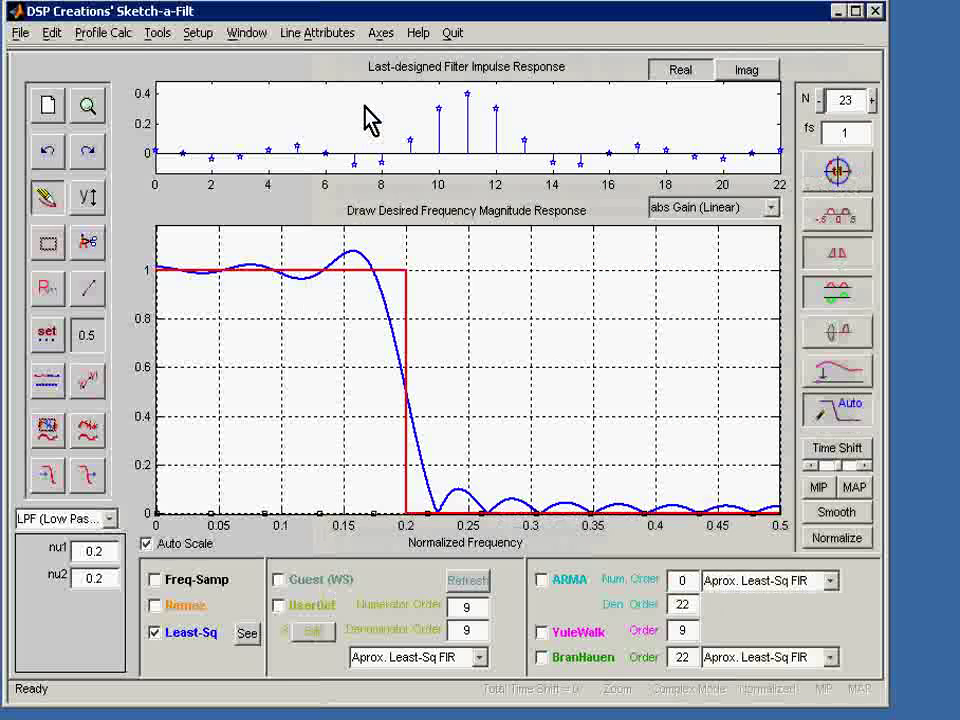
pyautogui.click(278, 606)
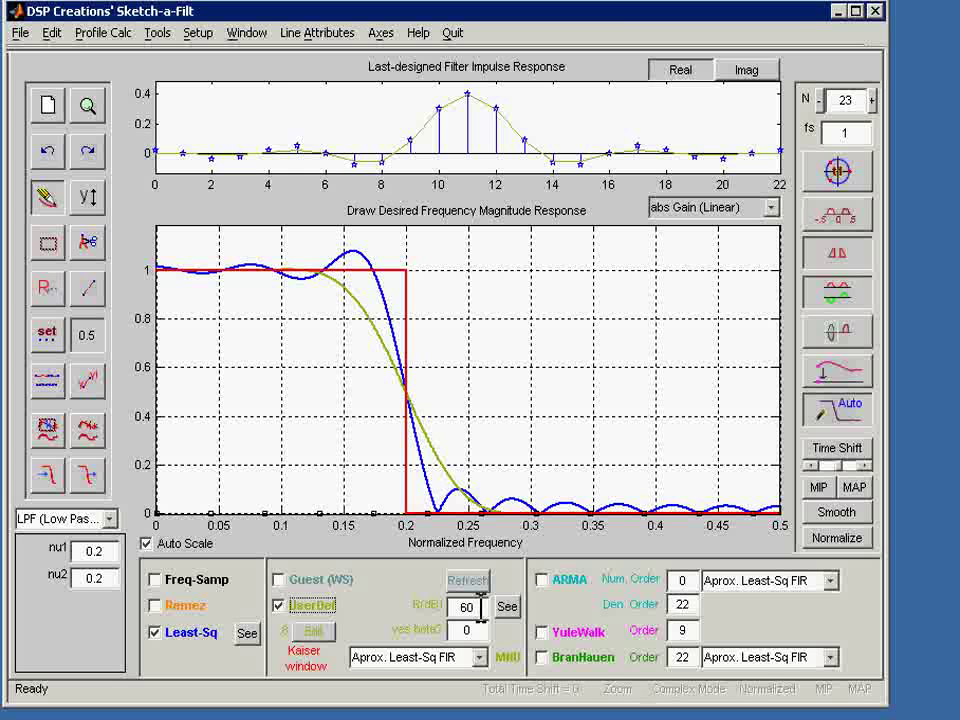
# Open the R(dB) slider and lower the Kaiser attenuation to about 19 dB
pyautogui.click(481, 612)
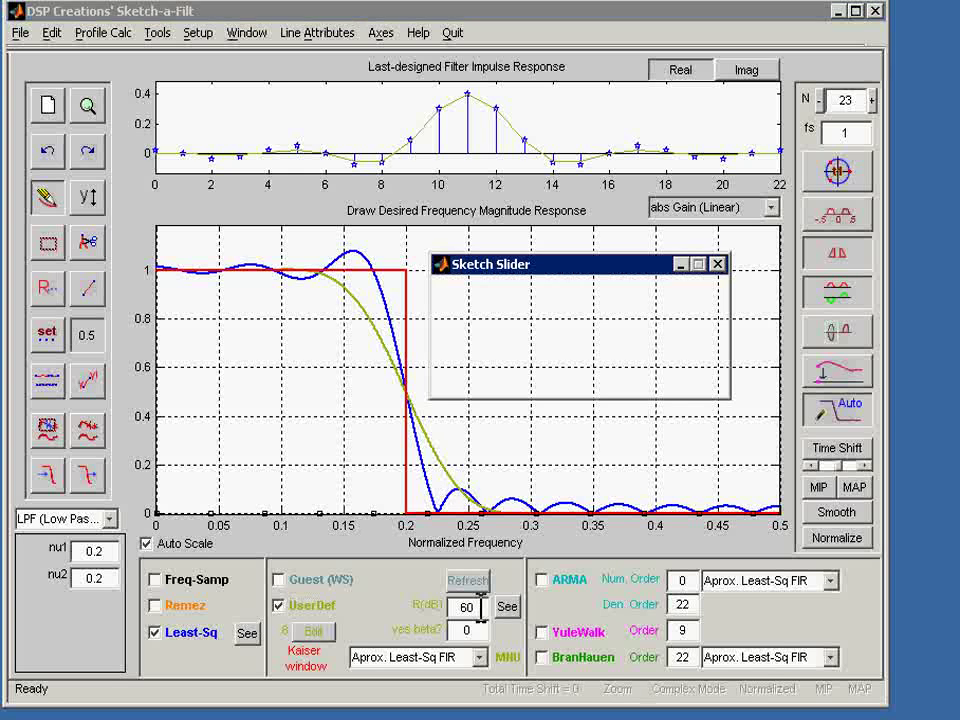
pyautogui.moveTo(603, 268); pyautogui.dragTo(671, 163)
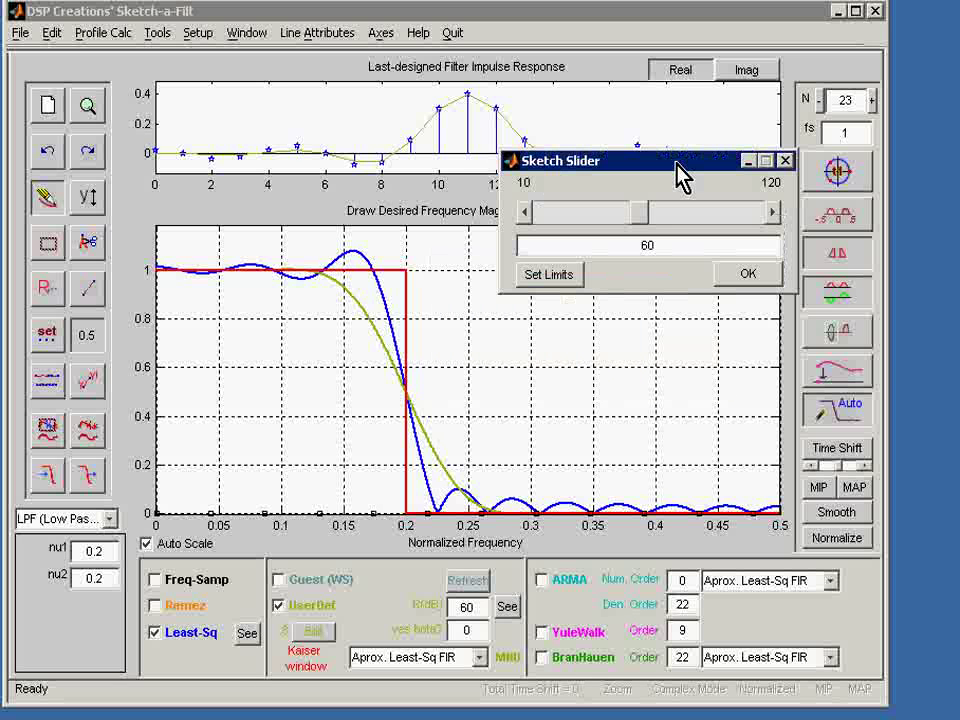
pyautogui.click(522, 210)
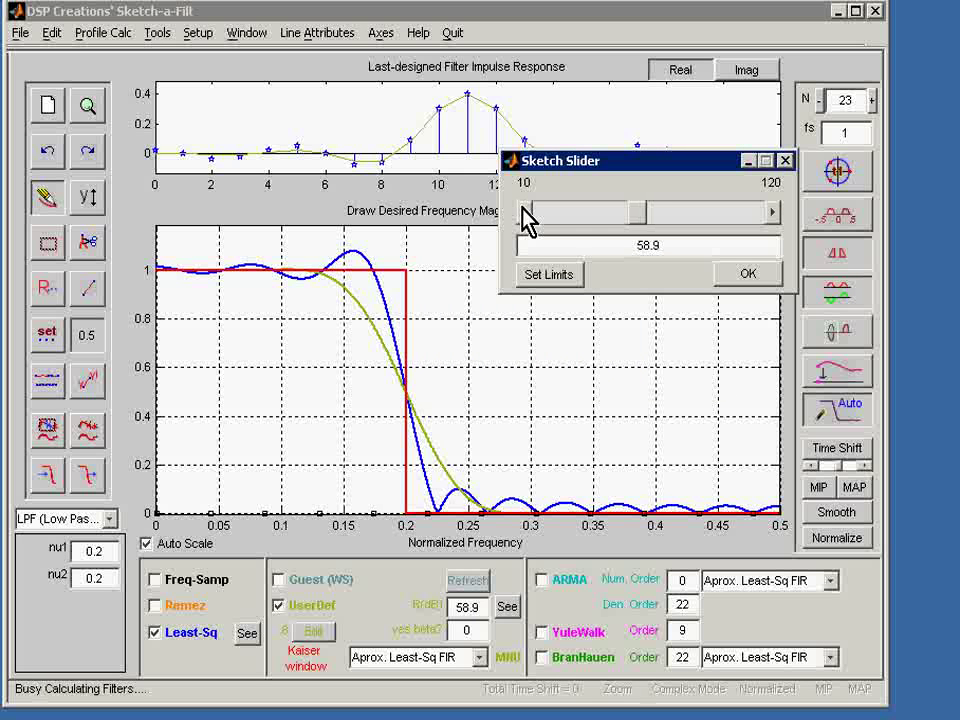
pyautogui.click(522, 210)
pyautogui.click(522, 210)
pyautogui.click(522, 210)
pyautogui.click(522, 210)
pyautogui.click(522, 210)
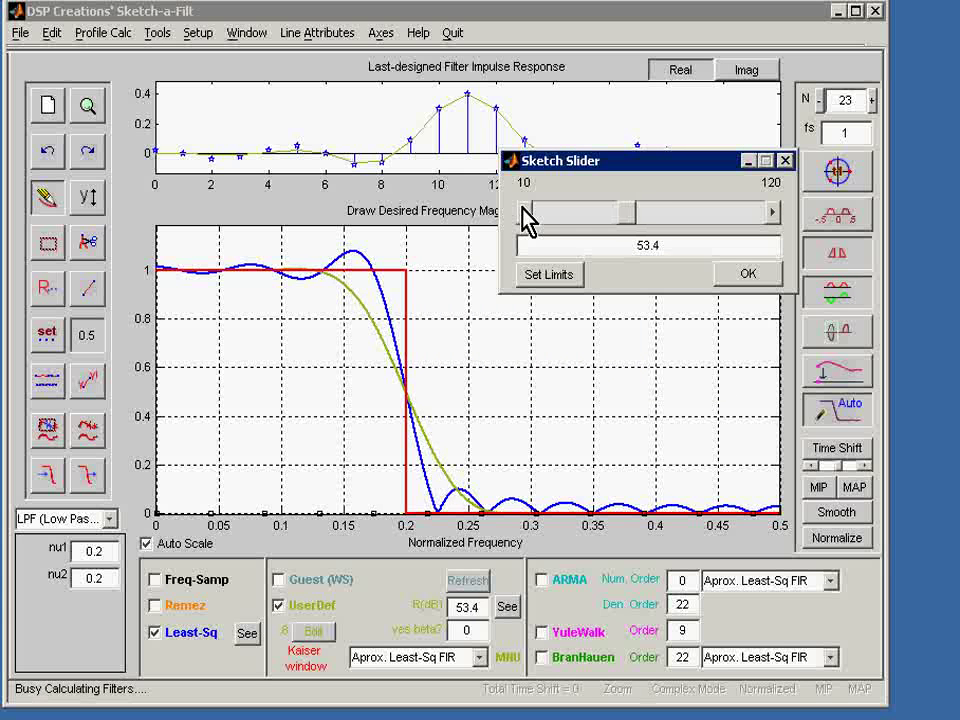
pyautogui.click(522, 210)
pyautogui.click(522, 210)
pyautogui.click(522, 210)
pyautogui.click(522, 210)
pyautogui.click(522, 210)
pyautogui.click(522, 210)
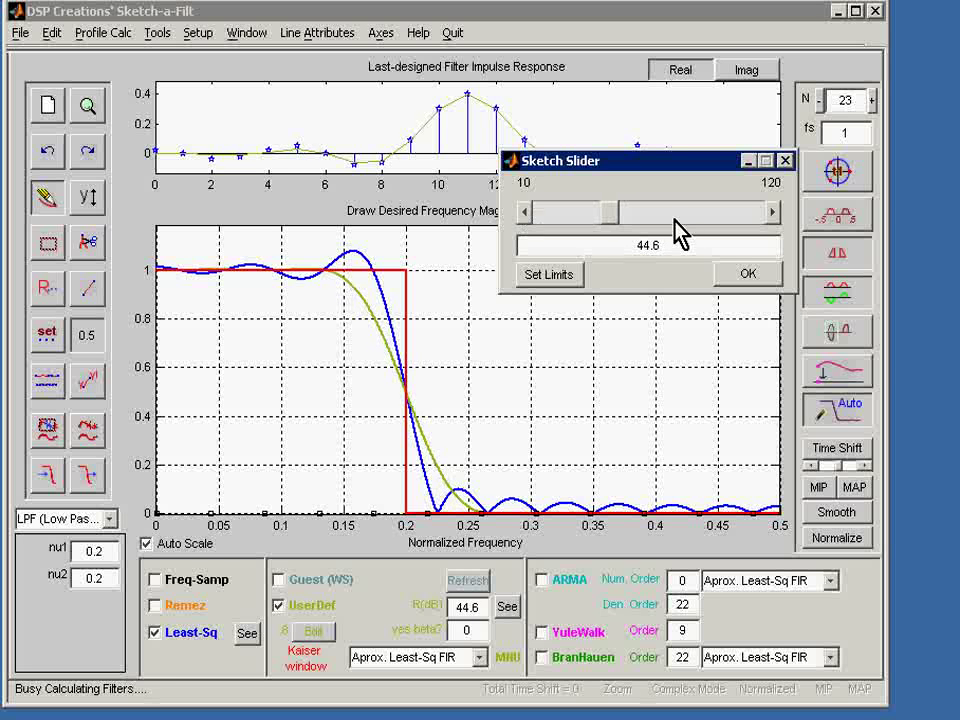
pyautogui.moveTo(617, 210)
pyautogui.mouseDown()
pyautogui.moveTo(650, 212)
pyautogui.moveTo(562, 214)
pyautogui.mouseUp()
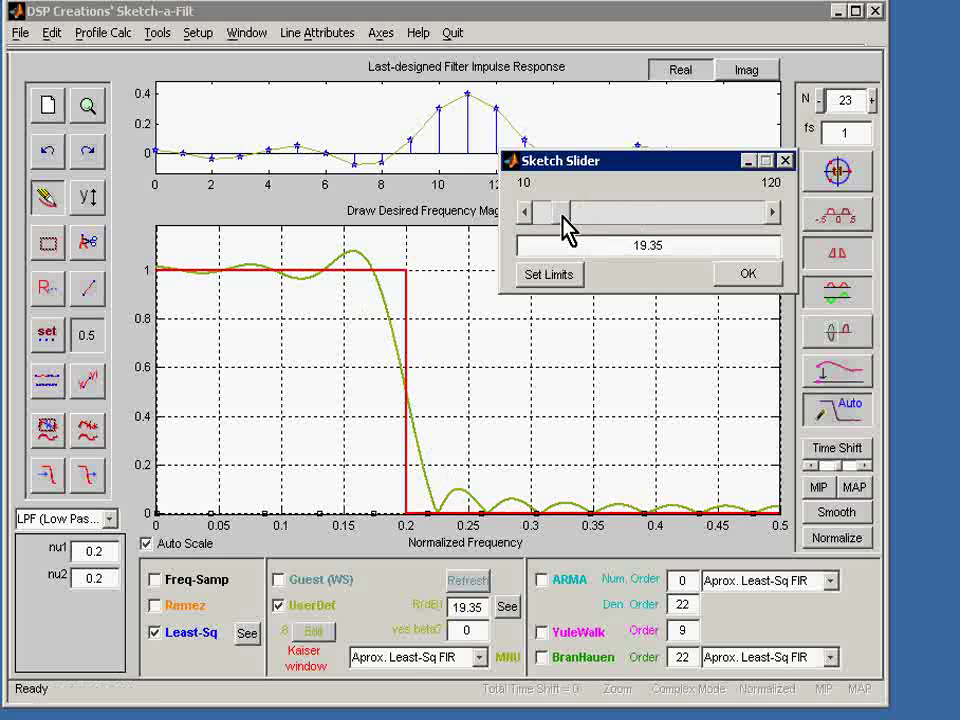
# Step the Kaiser attenuation back up and enter exactly 40 dB
pyautogui.click(773, 212)
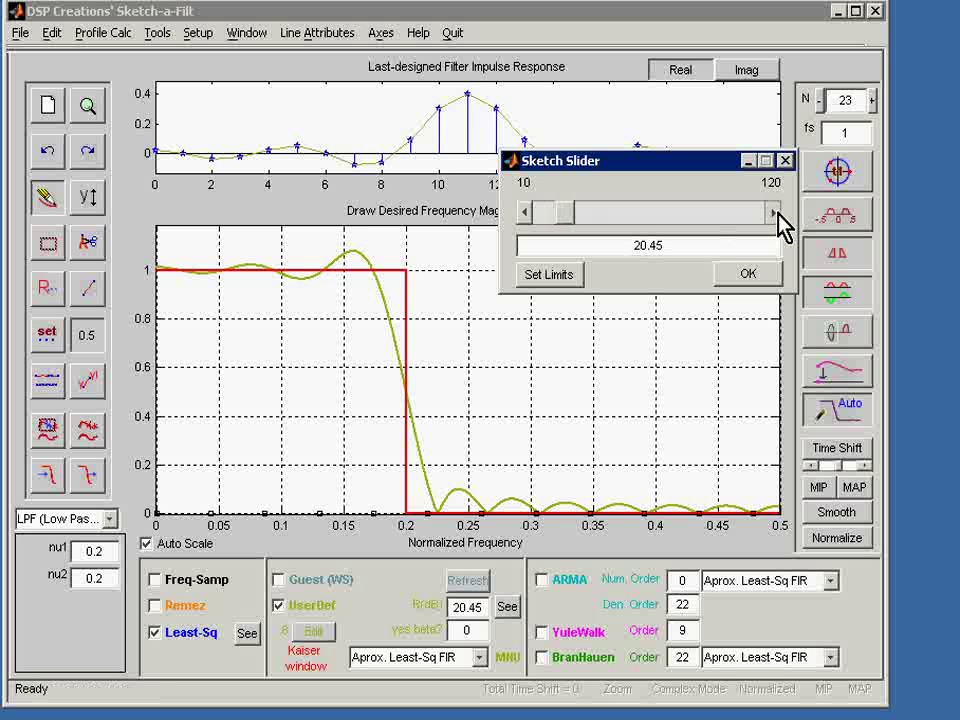
pyautogui.click(775, 212)
pyautogui.click(775, 212)
pyautogui.click(775, 212)
pyautogui.click(775, 212)
pyautogui.click(775, 212)
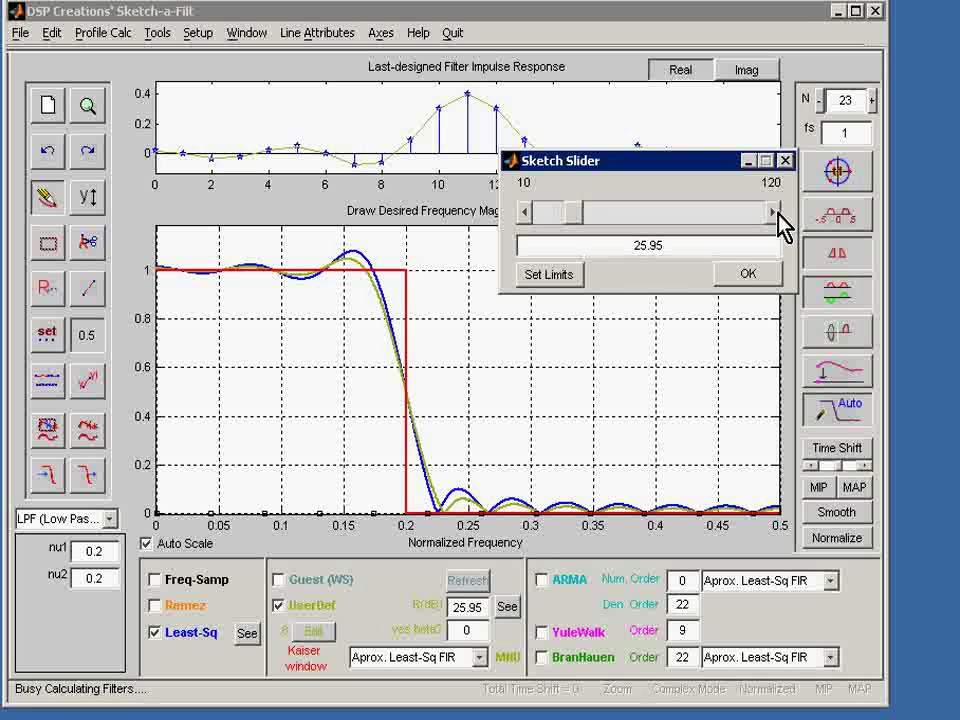
pyautogui.click(775, 212)
pyautogui.click(775, 212)
pyautogui.click(775, 212)
pyautogui.click(775, 212)
pyautogui.click(775, 212)
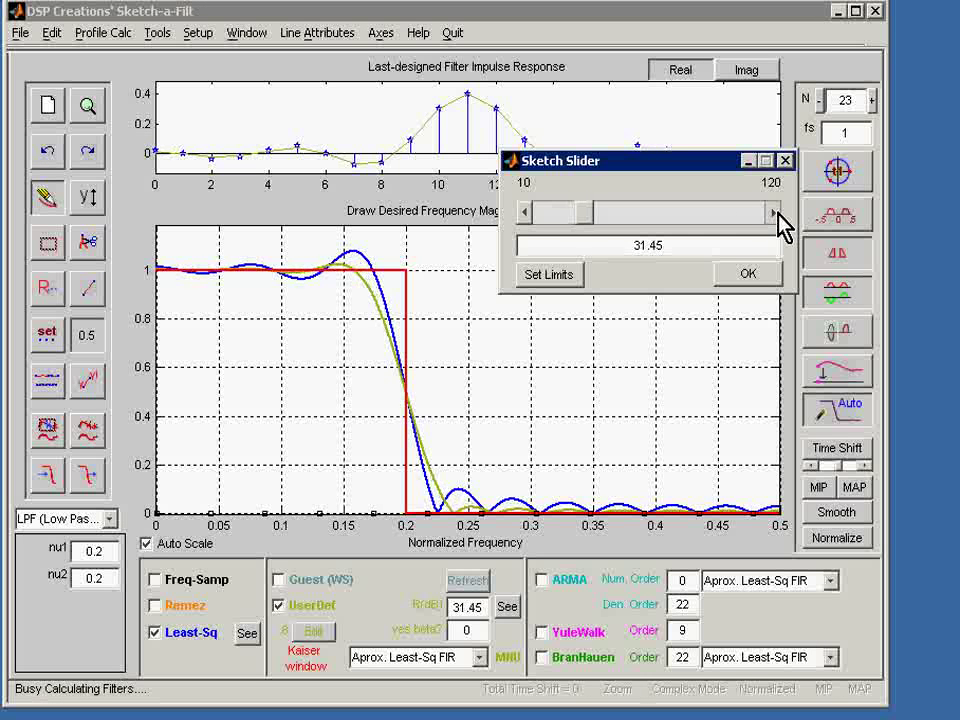
pyautogui.click(775, 212)
pyautogui.click(775, 212)
pyautogui.click(775, 212)
pyautogui.click(775, 212)
pyautogui.click(775, 212)
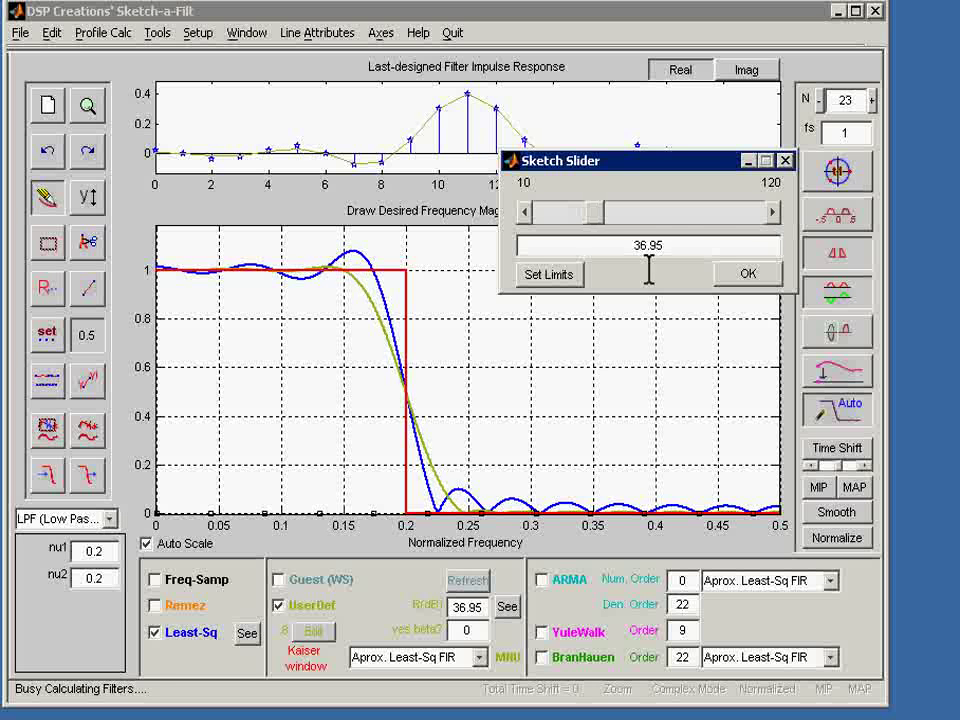
pyautogui.moveTo(622, 244); pyautogui.dragTo(708, 250)
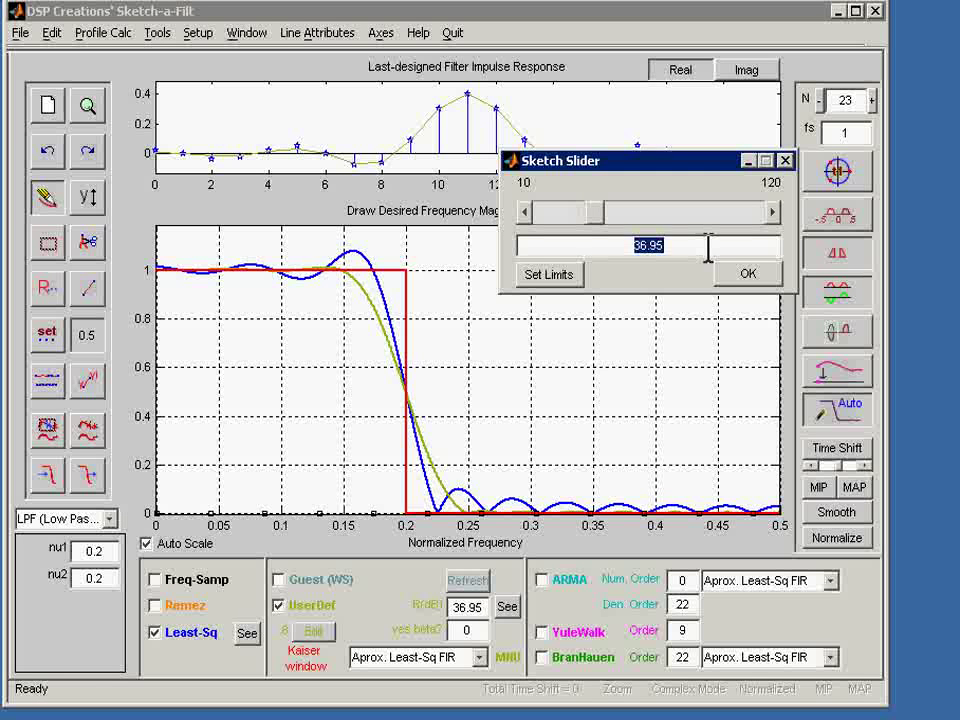
pyautogui.write('40')
pyautogui.press('Return')
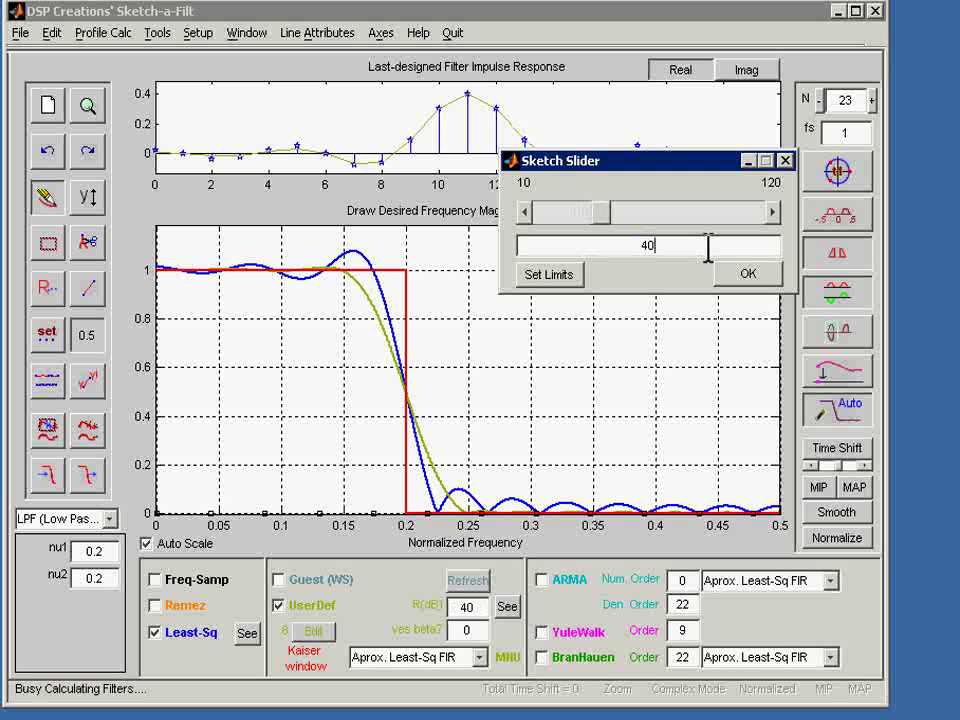
# Close the Sketch Slider and plot the responses as dB Gain
pyautogui.click(787, 161)
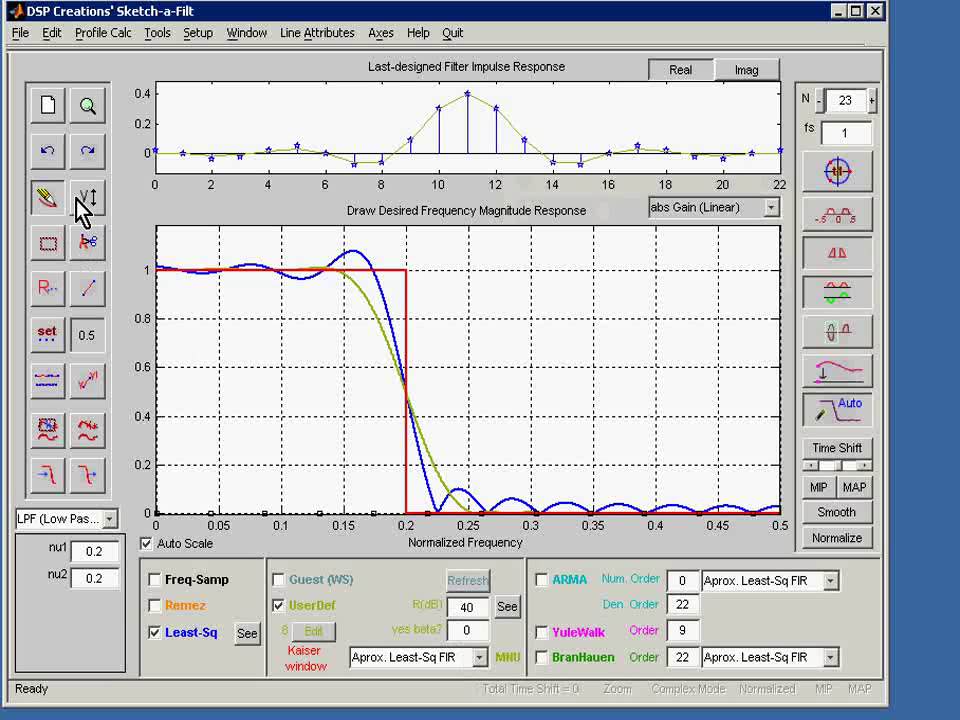
pyautogui.click(765, 207)
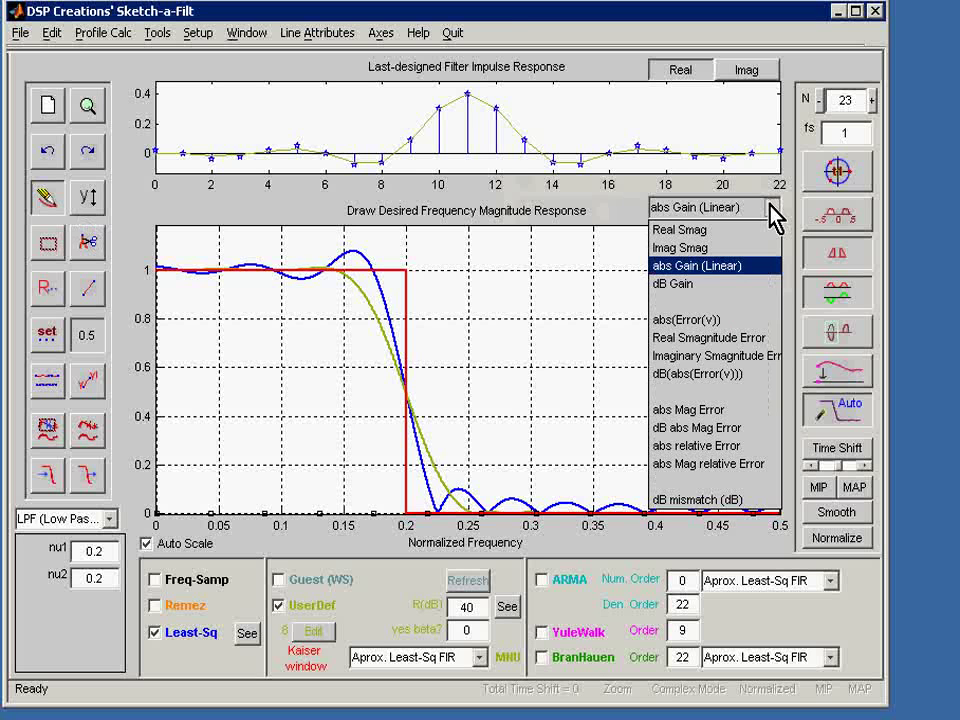
pyautogui.click(700, 283)
# Limit the vertical axis to [-80 5] dB
pyautogui.click(88, 197)
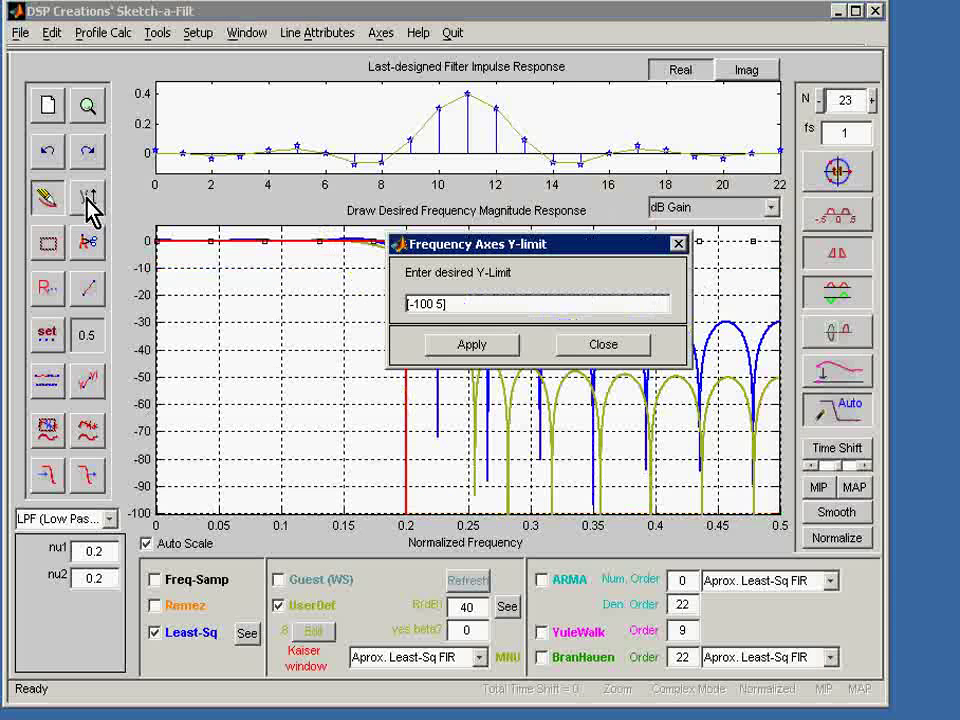
pyautogui.click(421, 303)
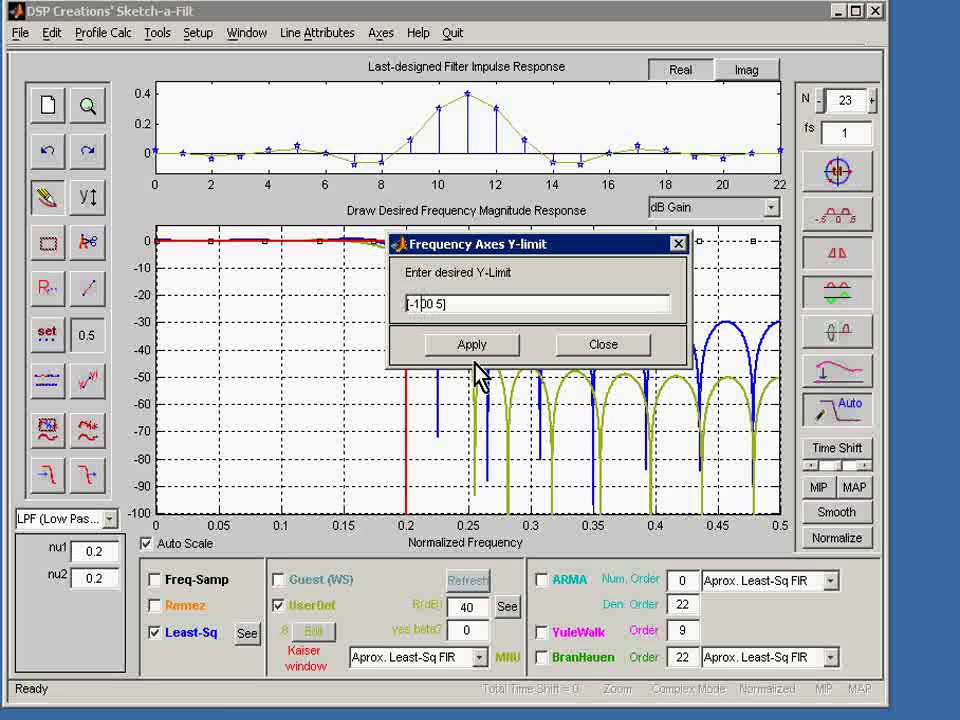
pyautogui.press('BackSpace')
pyautogui.press('Delete')
pyautogui.write('8')
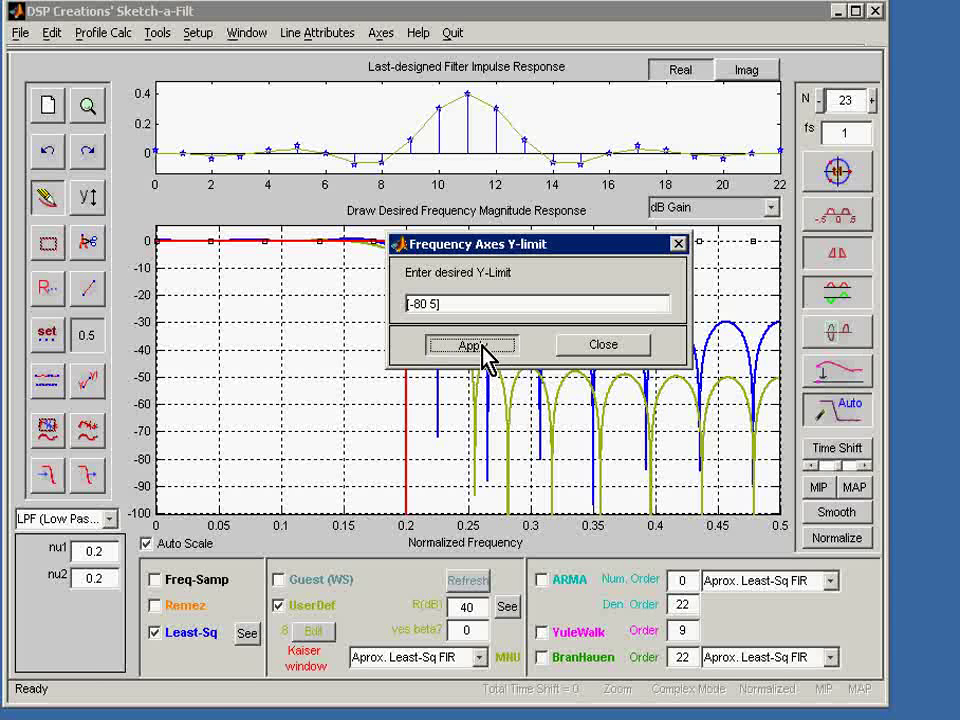
pyautogui.click(482, 348)
pyautogui.click(610, 352)
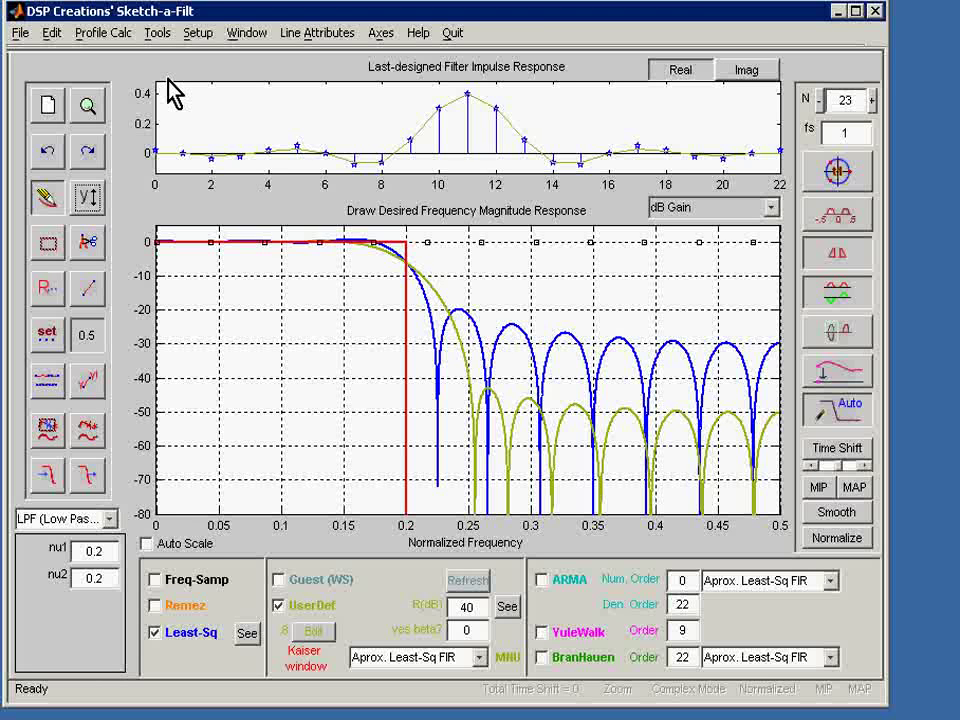
# Run Quality Measure on the least-squares FIR design, then bring the main window forward
pyautogui.click(160, 33)
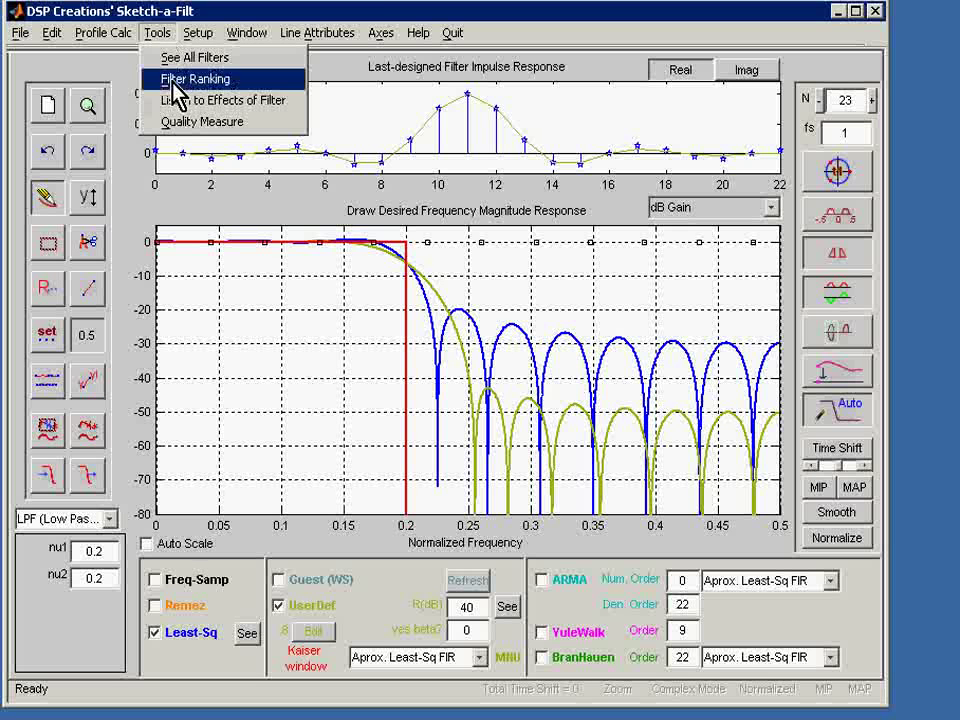
pyautogui.click(192, 120)
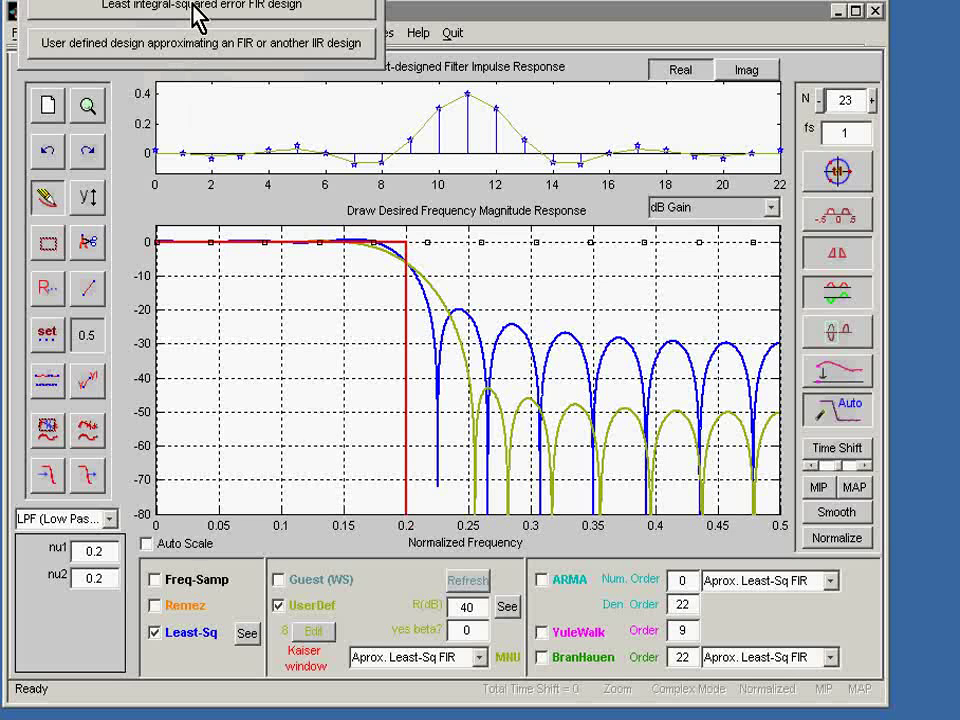
pyautogui.click(255, 12)
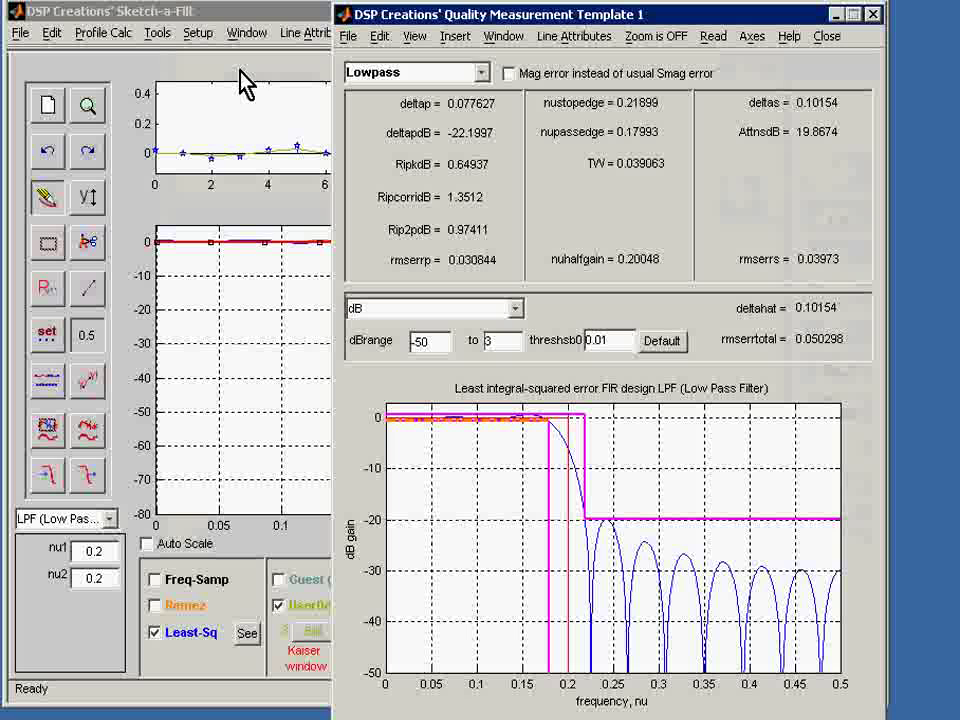
pyautogui.click(223, 13)
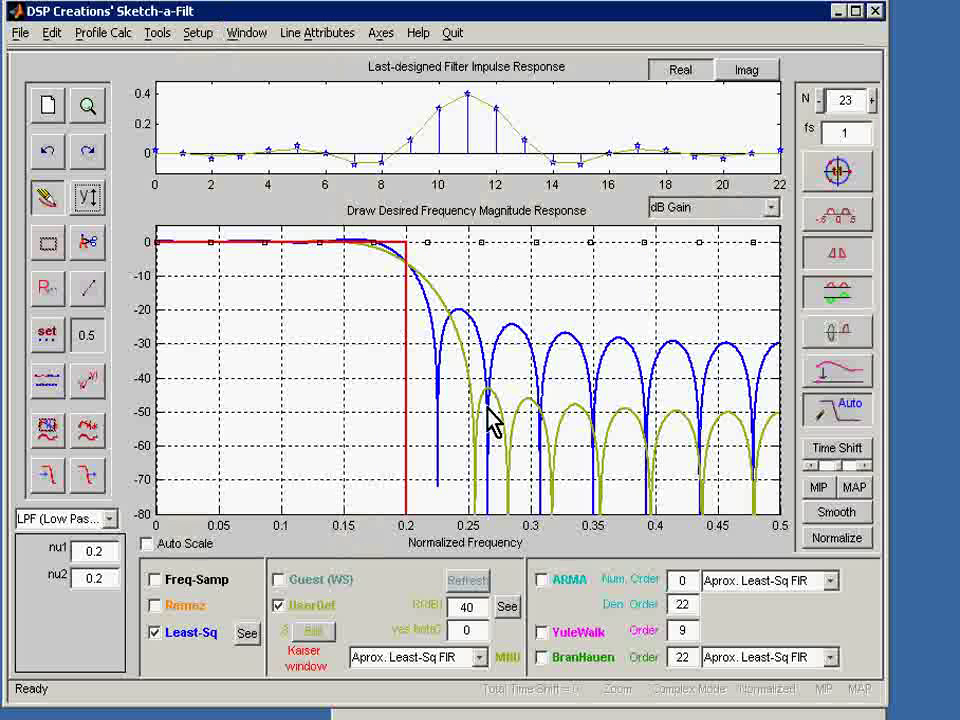
# Run Quality Measure on the user-defined Kaiser design, reporting 43.0618 dB stopband attenuation
pyautogui.click(157, 36)
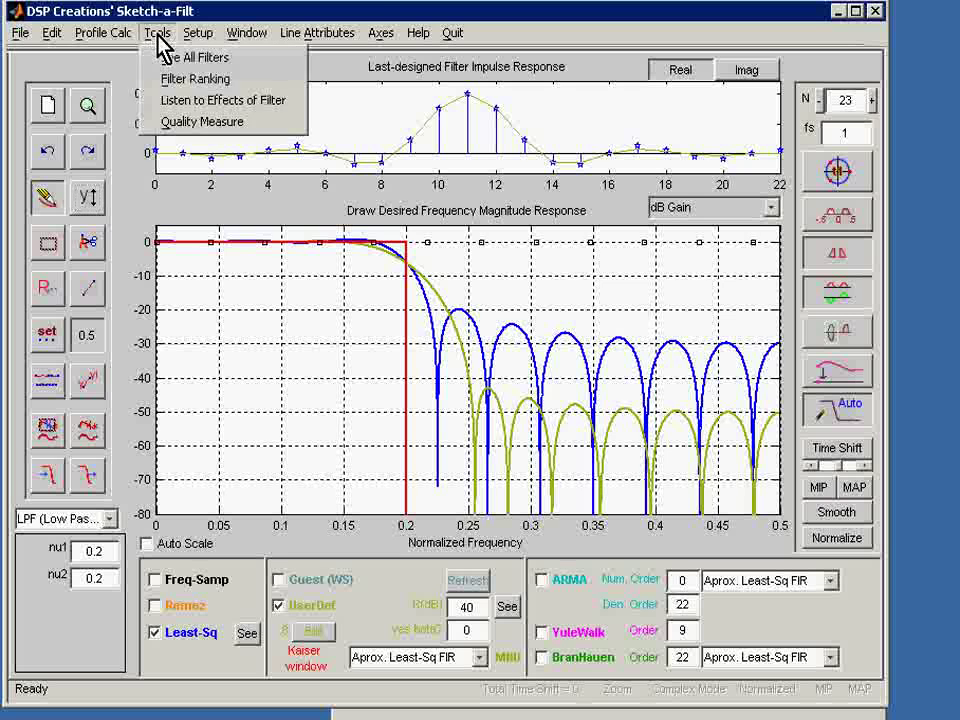
pyautogui.click(185, 121)
pyautogui.click(130, 43)
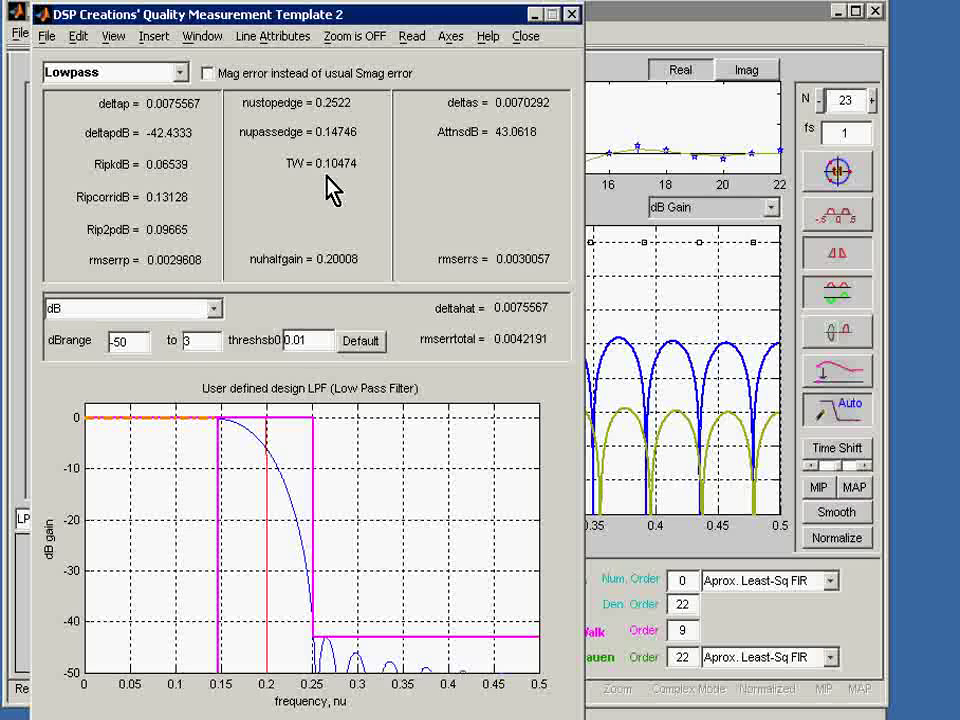
pyautogui.moveTo(333, 188)
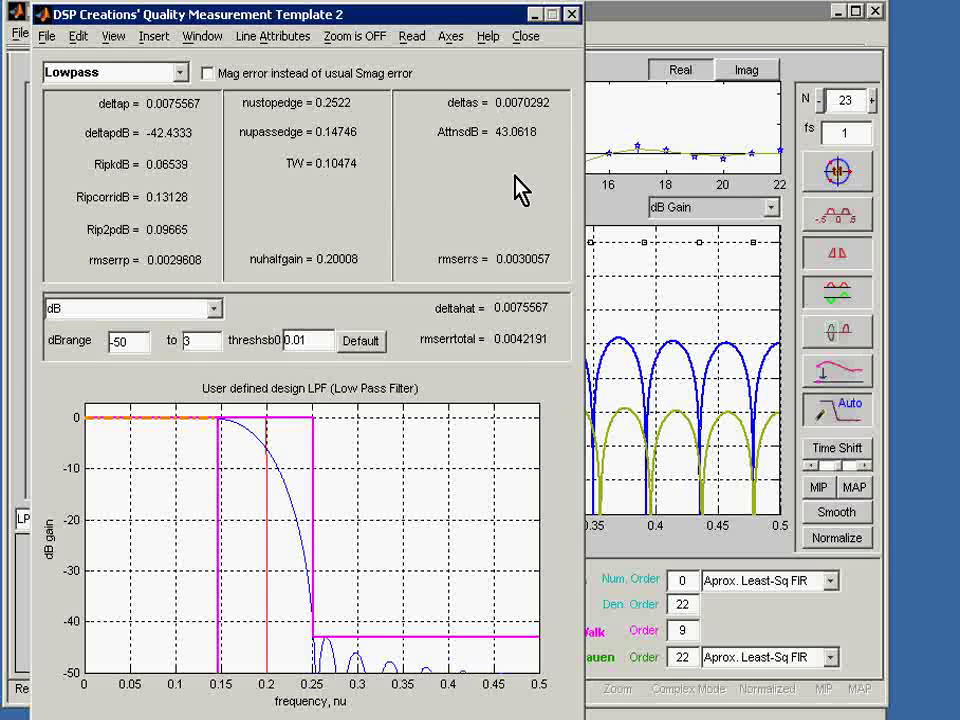